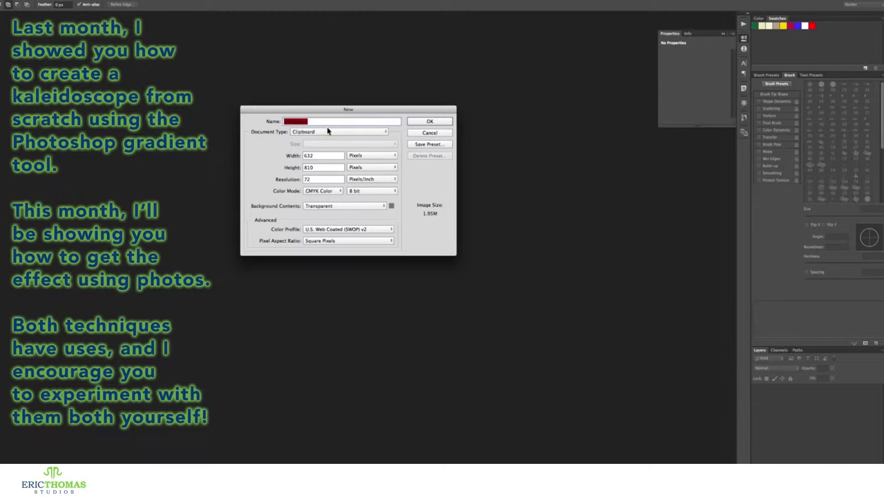
- Create a 20 by 20 inch, 300 ppi RGB transparent document and fill it with grey
left_click(327, 131)
left_click(329, 150)
type("0")
key("Tab")
type("20")
left_click(317, 193)
left_click(345, 206)
left_click(324, 226)
left_click(430, 121)
key("shift+F5")
key("Return")
- Divide the canvas slice into four equal slices, two across and two down
key("shift+c")
right_click(312, 140)
left_click(330, 173)
left_click(395, 137)
left_click(391, 173)
left_click(491, 139)
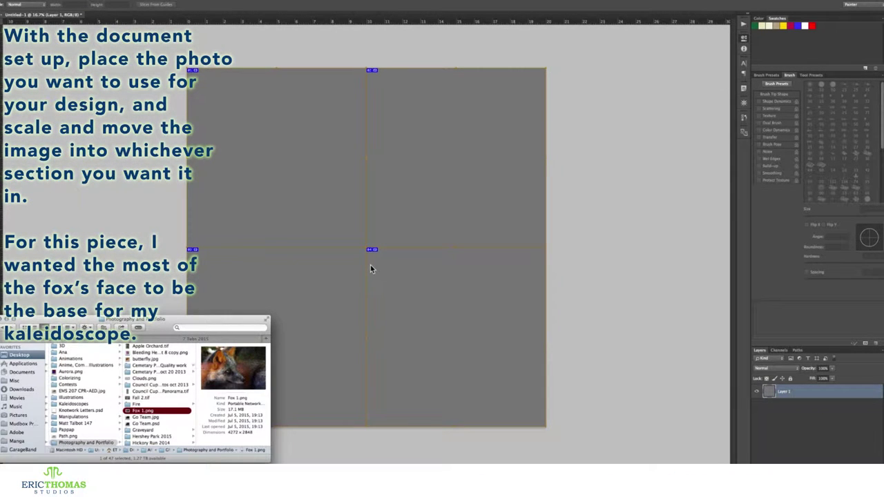
- Place Fox 1.png over the top-right canvas, scale it, and lasso a triangular face wedge
left_click_drag(148, 413, 385, 192)
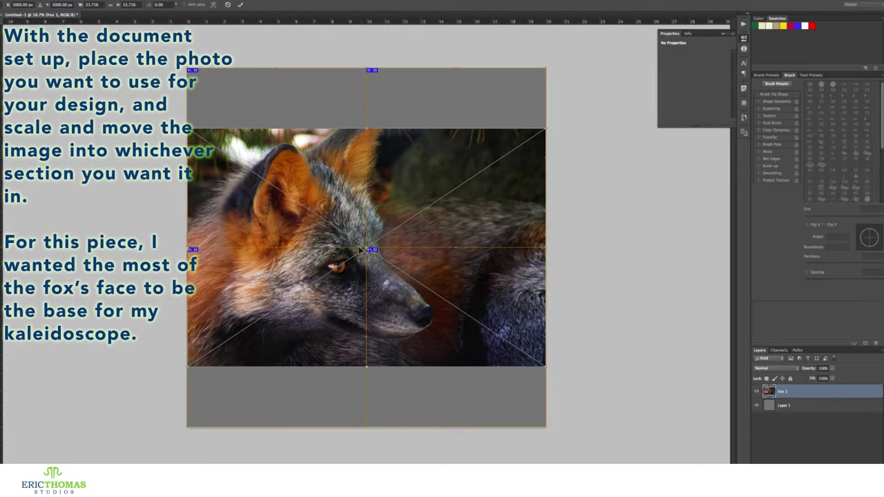
left_click_drag(417, 255, 422, 209)
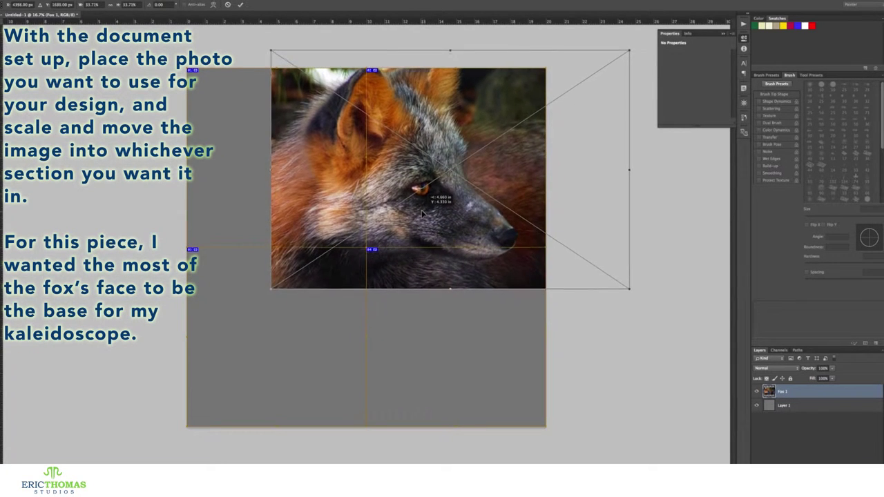
left_click_drag(423, 209, 424, 218)
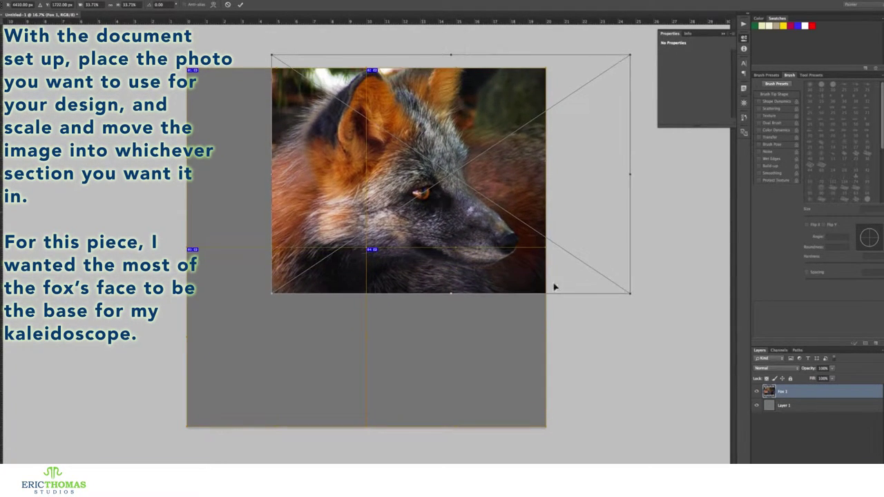
left_click_drag(630, 294, 595, 270)
left_click_drag(486, 254, 494, 249)
key("Return")
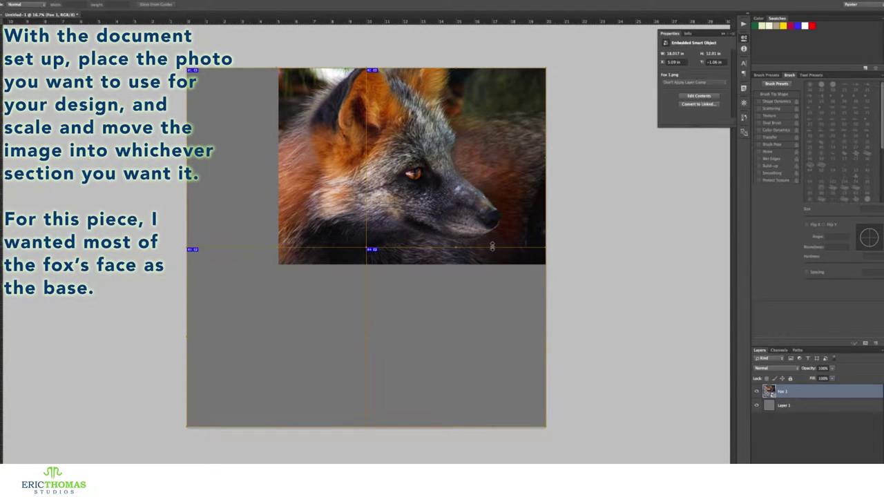
left_click(546, 247)
left_click(368, 248)
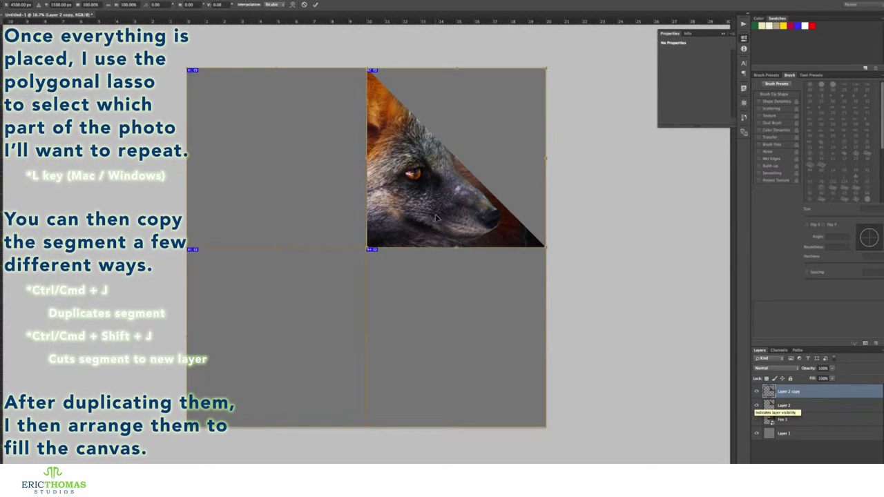
- Mirror the fox wedge horizontally to the left and merge it into Layer 2
right_click(436, 218)
left_click(469, 310)
left_click_drag(473, 215, 294, 215)
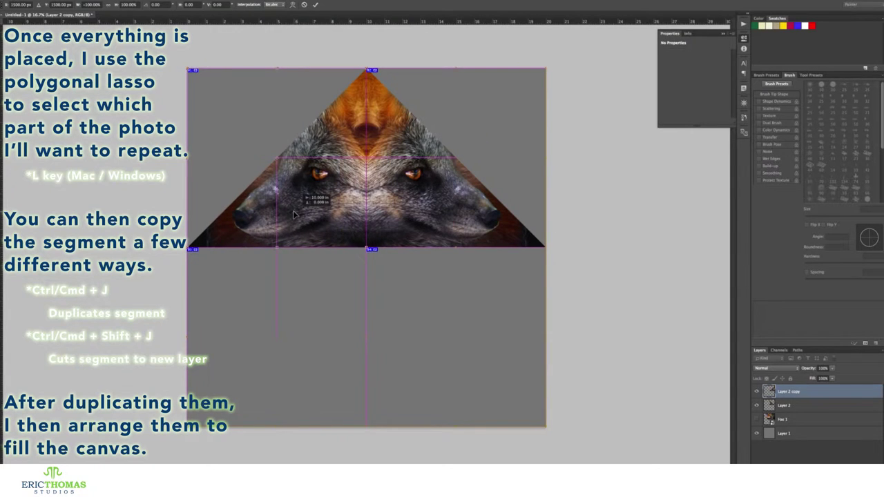
key("Return")
right_click(787, 392)
left_click(758, 379)
- Duplicate the mirrored fox triangle and move Layer 2 into the lower half
key("ctrl+j")
left_click(785, 406)
key("ctrl+t")
left_click_drag(467, 170, 461, 350)
key("Return")
- Flip the top triangle copy vertically to complete the symmetrical fox pattern
left_click(787, 391)
key("ctrl+t")
right_click(488, 189)
left_click(511, 293)
right_click(792, 391)
key("Escape")
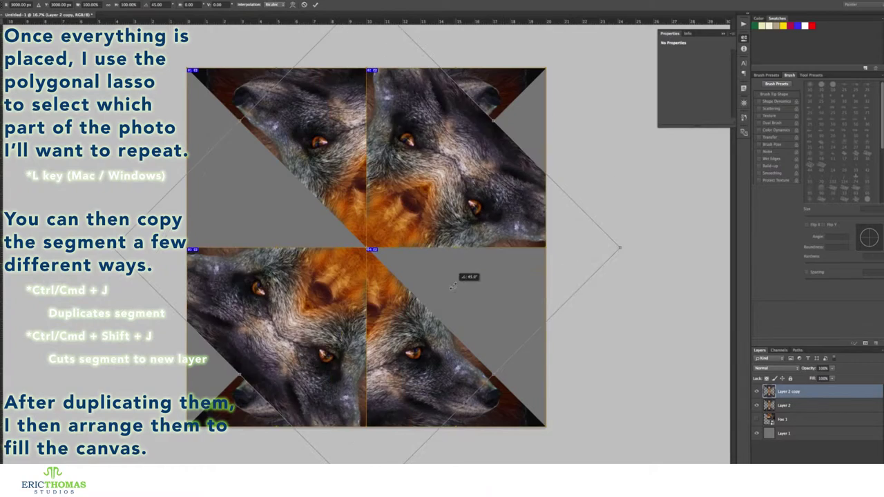
key("Return")
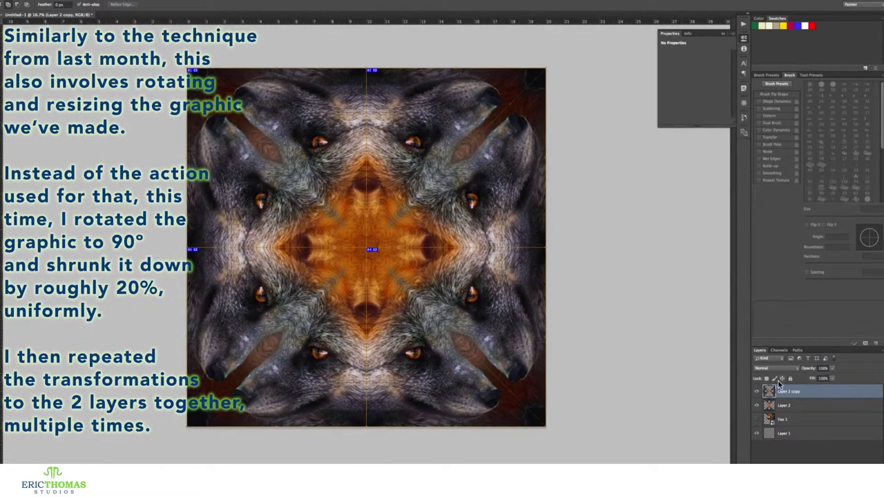
- Merge the fox layers and add a copy rotated 45° and scaled to about 83%
right_click(790, 389)
left_click(727, 378)
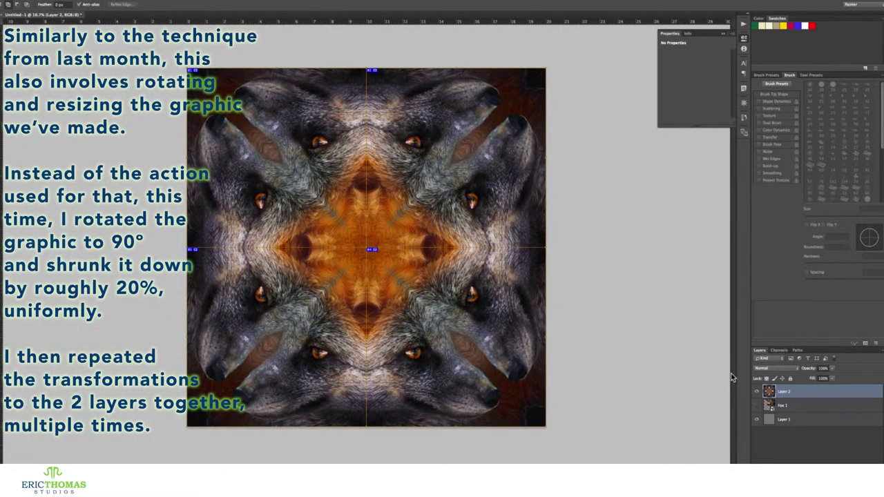
key("ctrl+j")
key("ctrl+t")
mouse_move(535, 414)
left_mouse_down()
mouse_move(517, 393)
mouse_move(407, 388)
left_mouse_up()
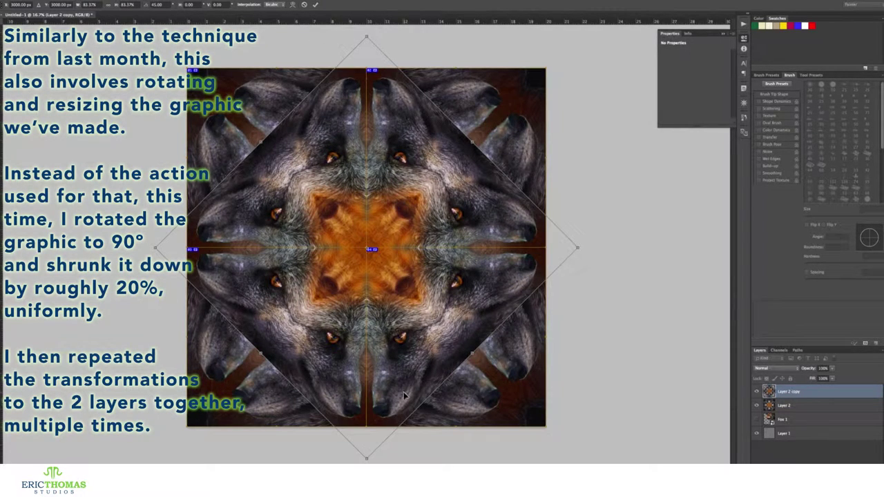
key("Return")
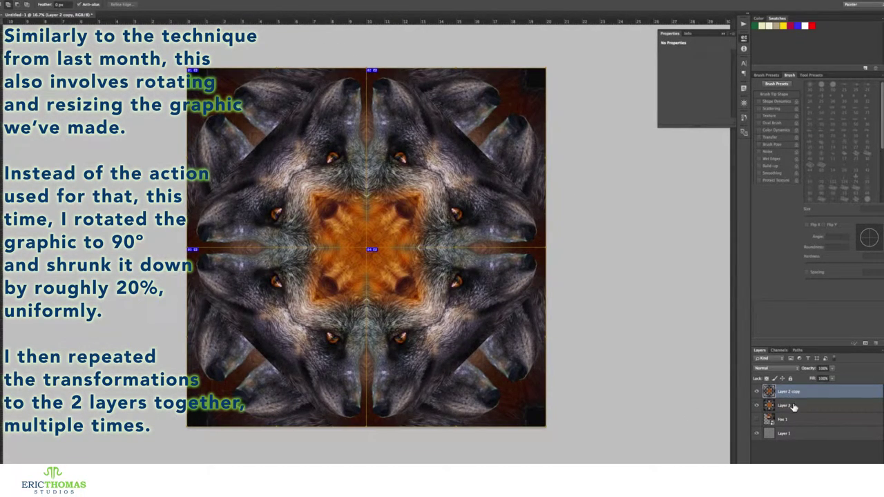
- Duplicate both pattern layers and shrink the pair to about 62%, then about two-thirds
left_click(793, 407, "shift")
key("ctrl+j")
key("ctrl+t")
left_click_drag(577, 459, 508, 371)
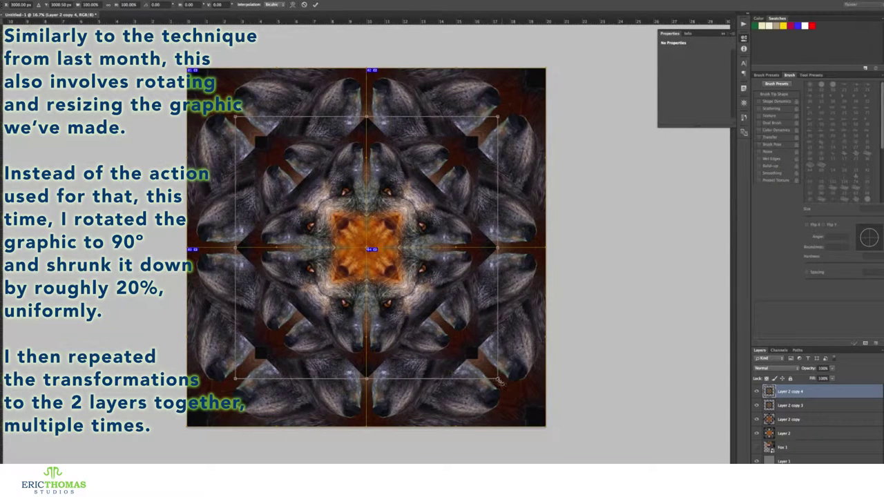
left_click_drag(498, 382, 458, 335)
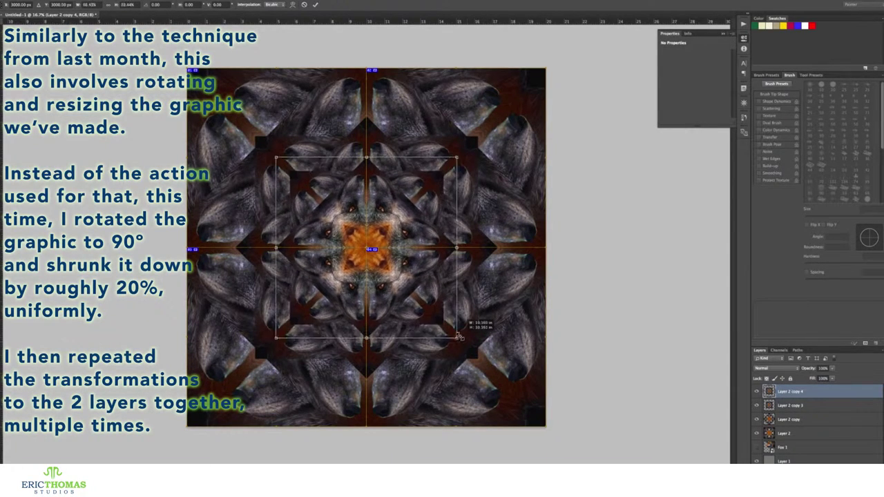
key("Return")
- Add two more progressively smaller copies receding toward the centre
key("ctrl+j")
key("ctrl+t")
left_click_drag(449, 332, 434, 316)
key("Return")
key("ctrl+j")
key("ctrl+t")
left_click_drag(425, 308, 414, 296)
key("Return")
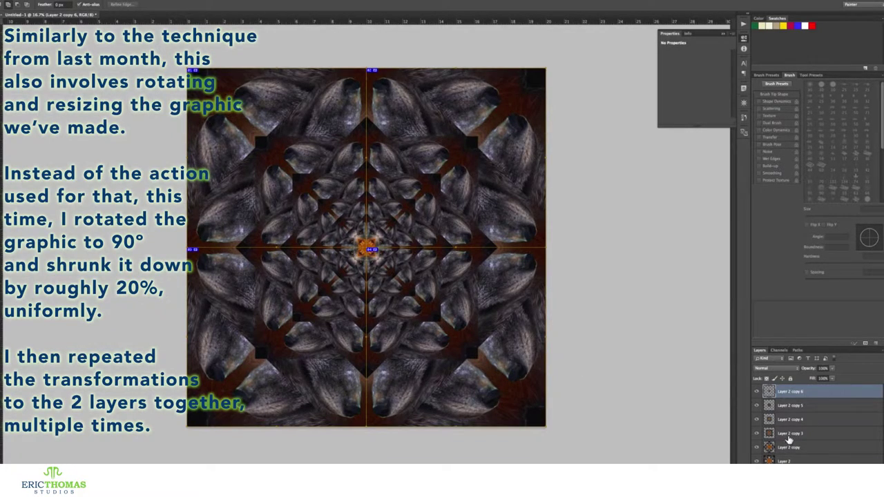
right_click(800, 394)
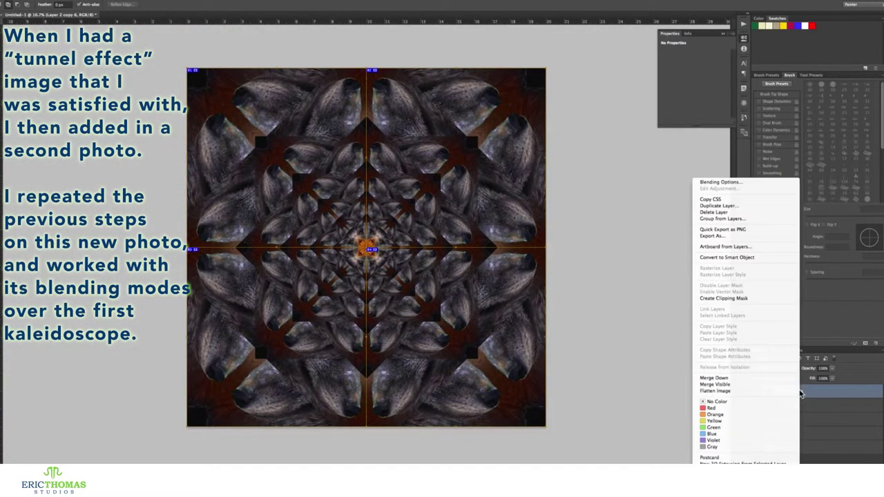
- Merge the visible tunnel layers and place mushroomKingdom.jpg enlarged to about 238%
left_click(753, 385)
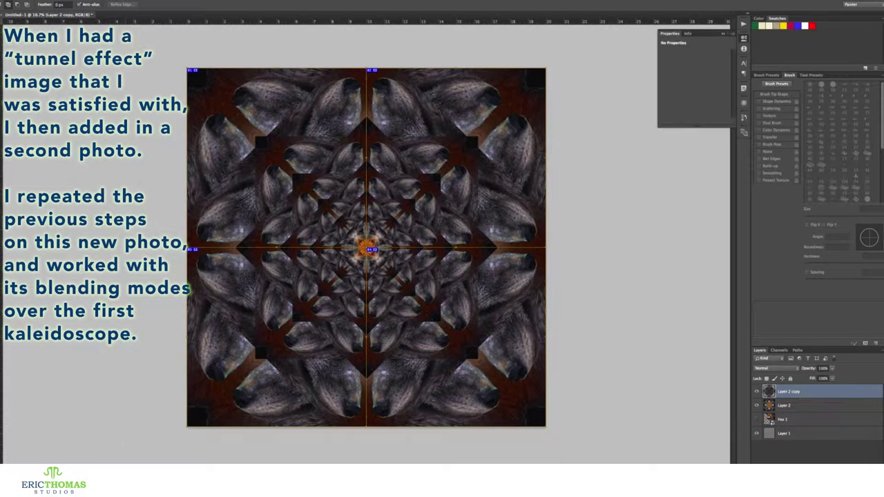
key("ctrl+o")
double_click(95, 348)
left_click_drag(444, 345, 518, 413)
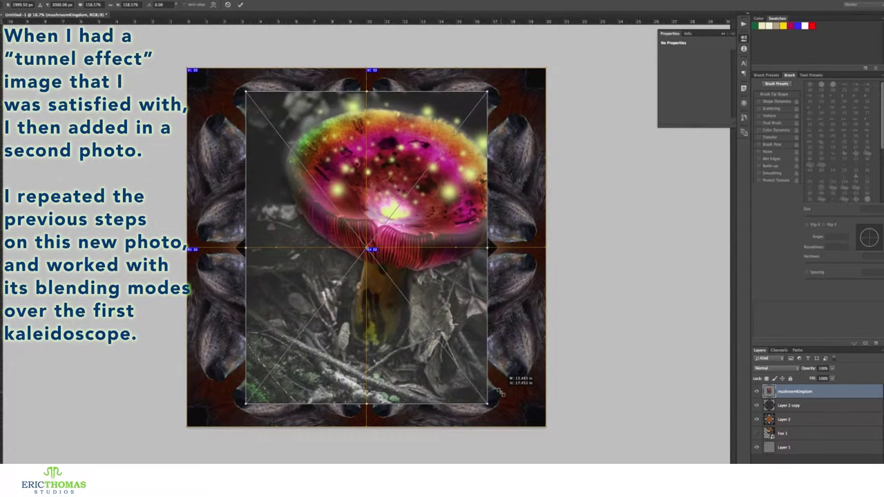
left_click_drag(518, 413, 556, 486)
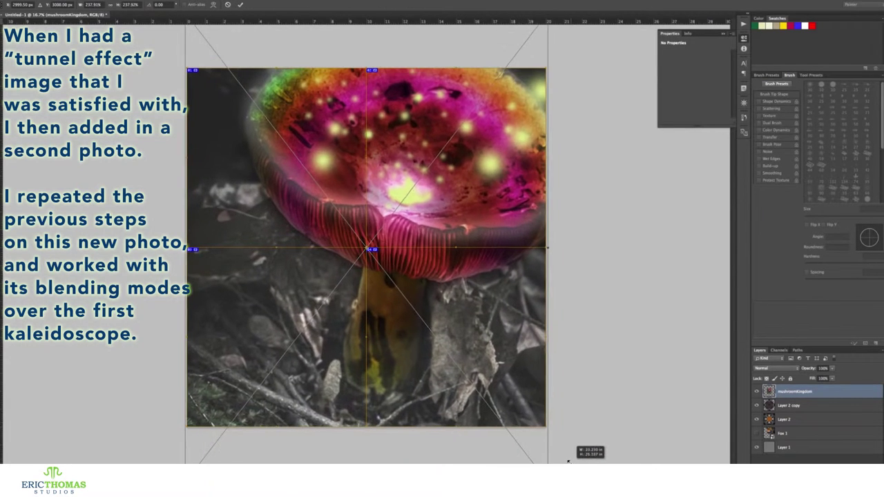
left_click_drag(483, 221, 485, 260)
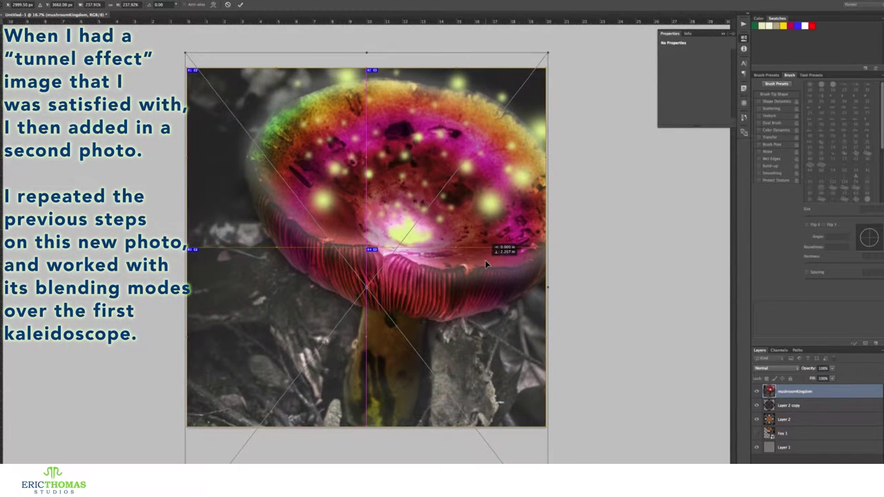
left_click_drag(499, 207, 499, 220)
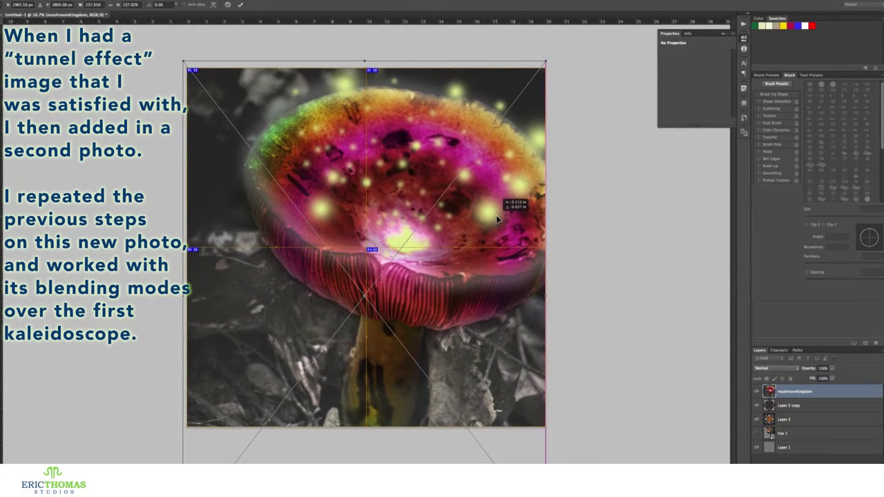
key("Return")
- Copy the mushroom photo's top-right quarter to a new layer and hide the original
key("m")
left_click_drag(554, 250, 555, 250)
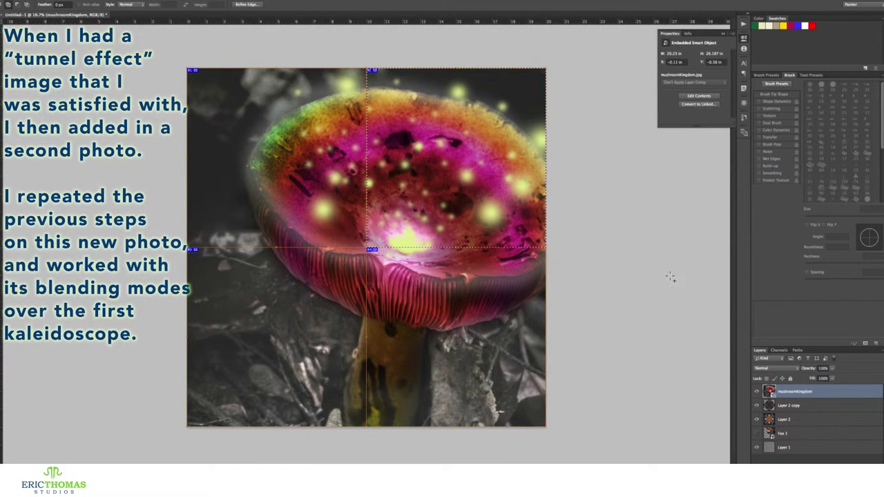
key("ctrl+j")
left_click(756, 405)
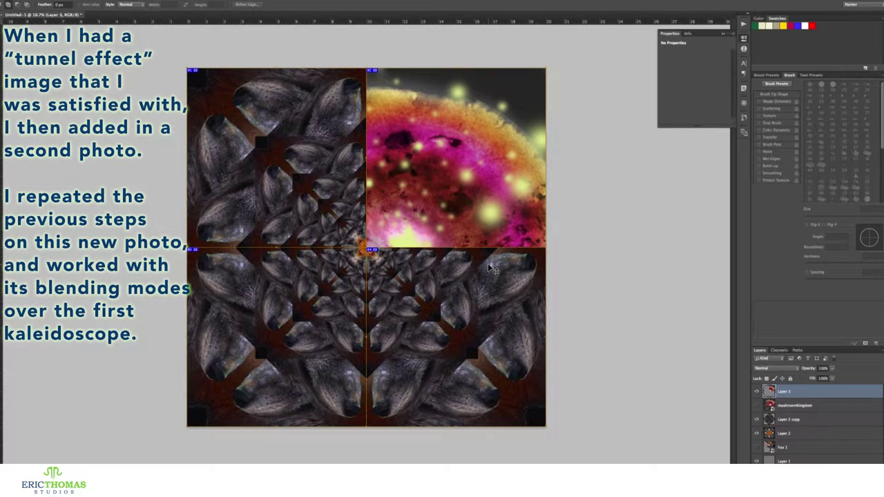
- Mirror the mushroom quarter horizontally into the top-left and merge it into Layer 3
key("ctrl+j")
key("ctrl+t")
right_click(444, 170)
left_click(470, 266)
left_click_drag(517, 197, 338, 196)
key("Return")
right_click(795, 395)
left_click(746, 382)
- Flip a copy of the top half vertically to fill the bottom half and merge it
key("ctrl+j")
key("ctrl+t")
right_click(487, 235)
left_click(506, 335)
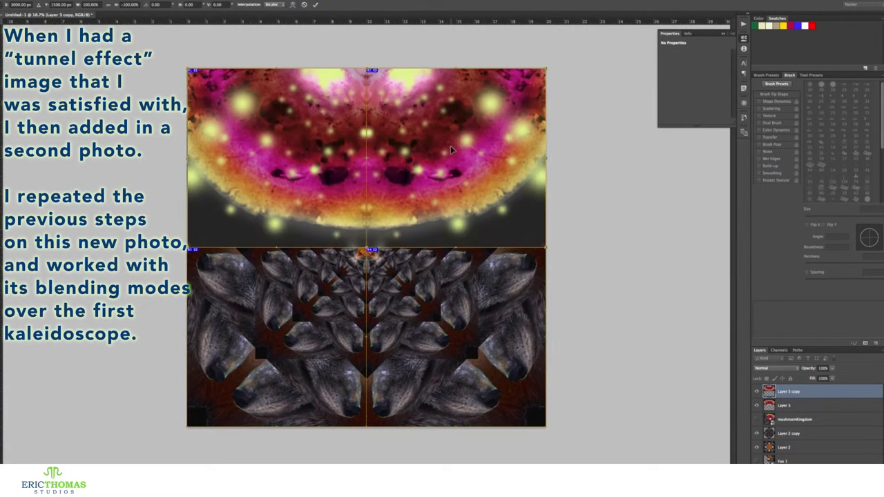
left_click_drag(450, 146, 444, 328)
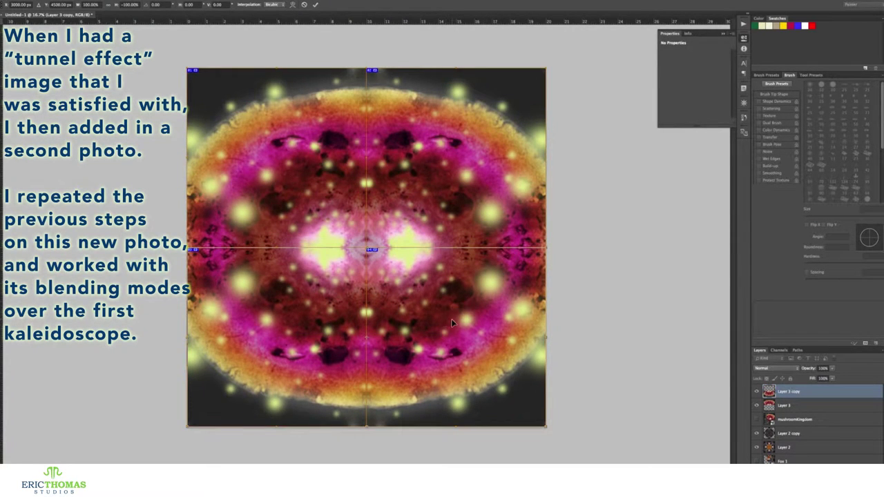
key("Return")
right_click(785, 391)
left_click(728, 372)
- Set the mushroom kaleidoscope layer's blend mode to Overlay
left_click(781, 371)
left_click(768, 442)
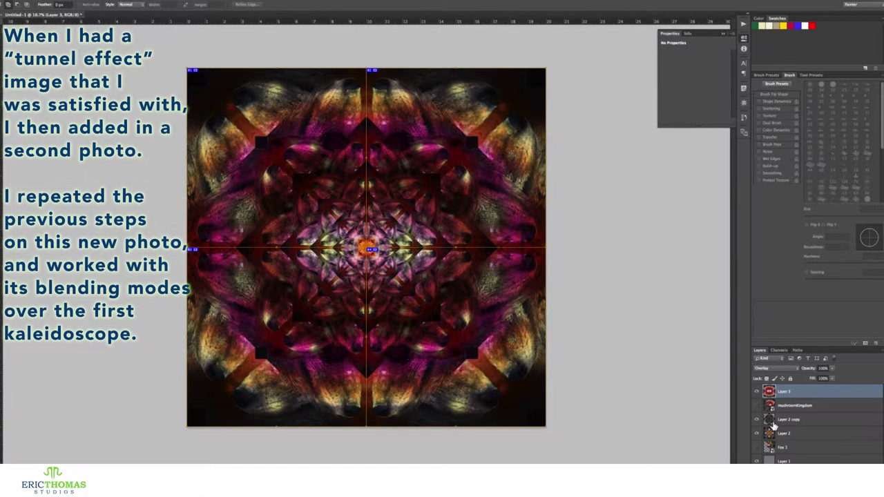
left_click(839, 461)
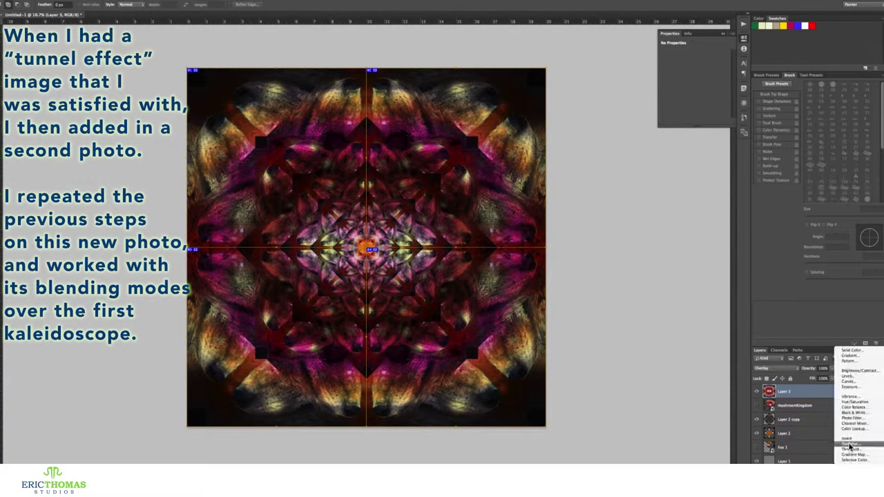
- Add a Curves layer bent to brighten tones, then a Warming Photo Filter layer
left_click(853, 382)
left_click_drag(686, 111, 698, 96)
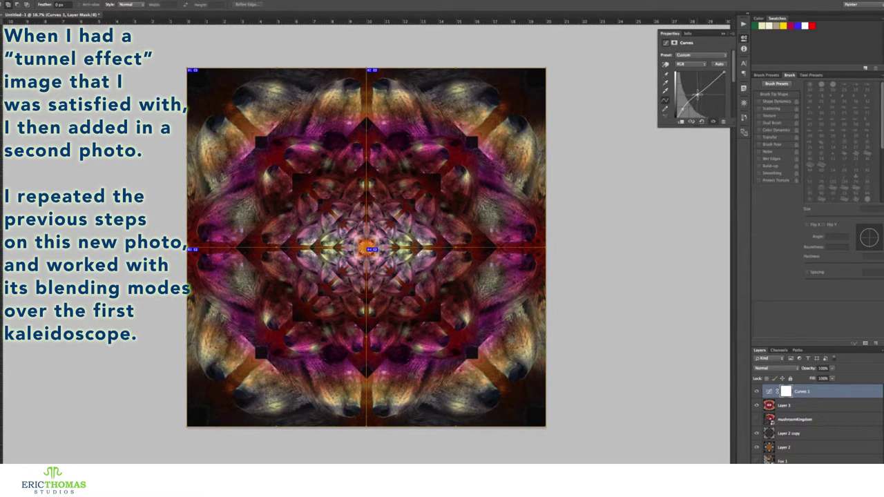
left_click_drag(682, 108, 684, 109)
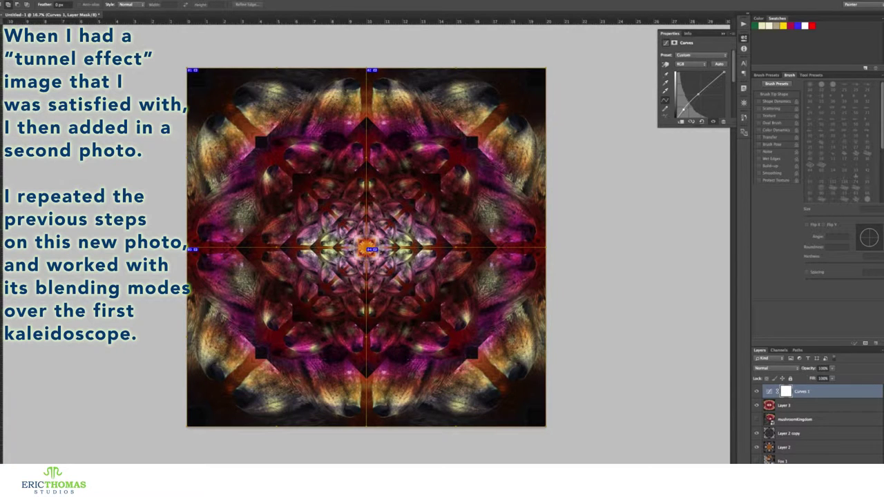
left_click(837, 470)
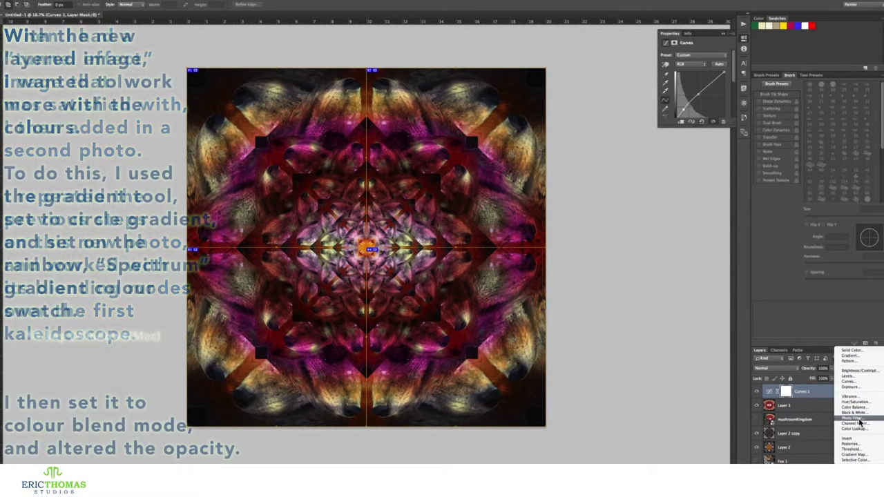
left_click(857, 419)
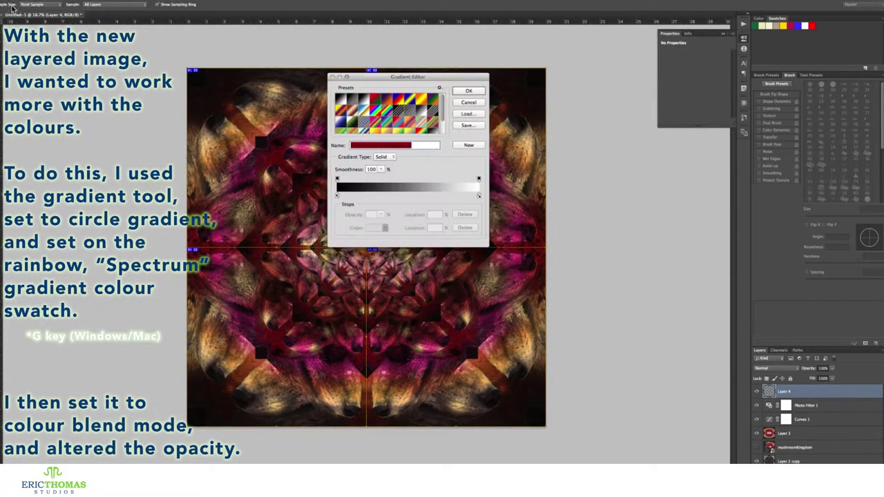
- Fill Layer 4 with a radial Spectrum gradient in Color blend mode at lowered opacity
left_click(378, 127)
left_click(468, 91)
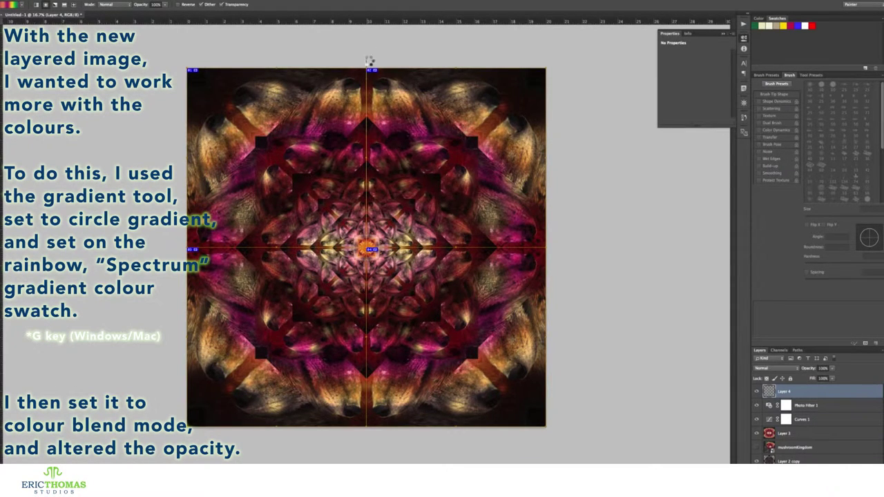
left_click_drag(370, 60, 370, 62)
left_click(766, 368)
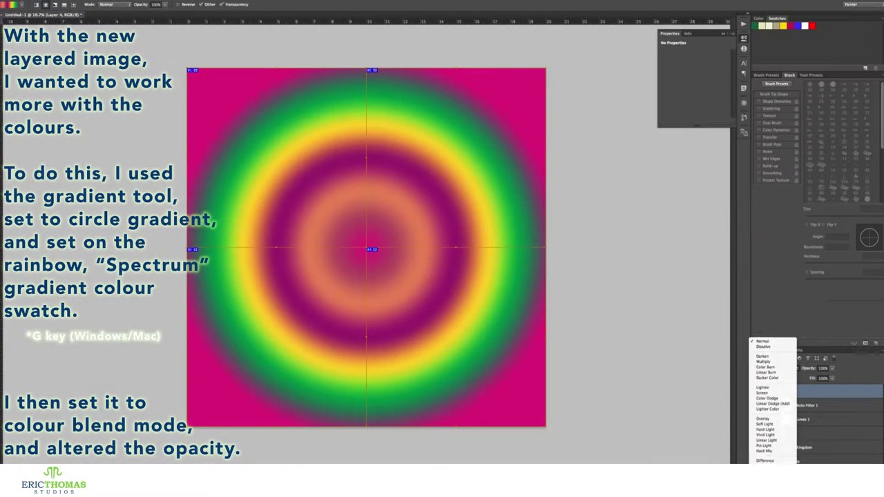
left_click(766, 452)
left_click_drag(803, 370, 796, 370)
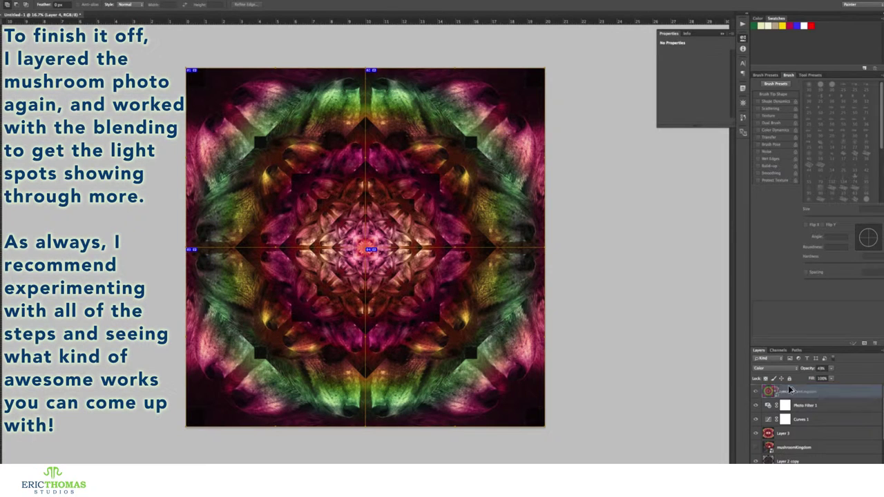
- Put a visible mushroomKingdom copy on top in Pin Light at 70%, then stamp all visible layers
left_click_drag(789, 391, 755, 394)
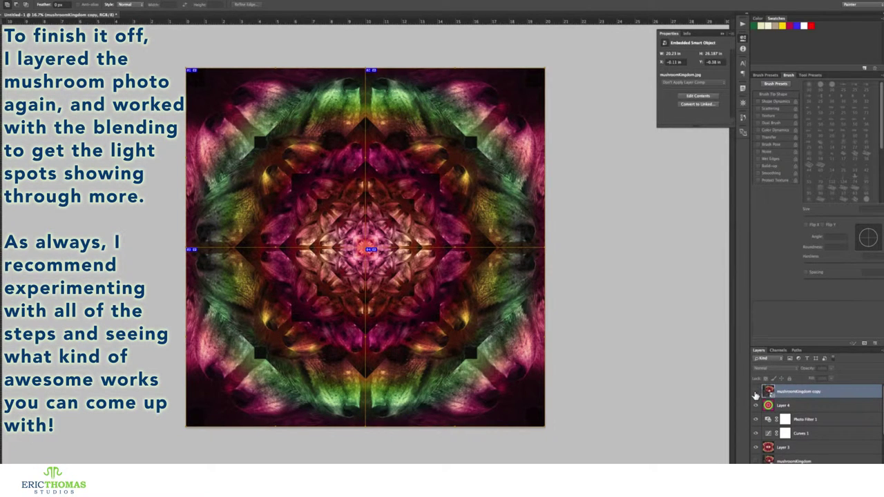
left_click(755, 393)
left_click(770, 368)
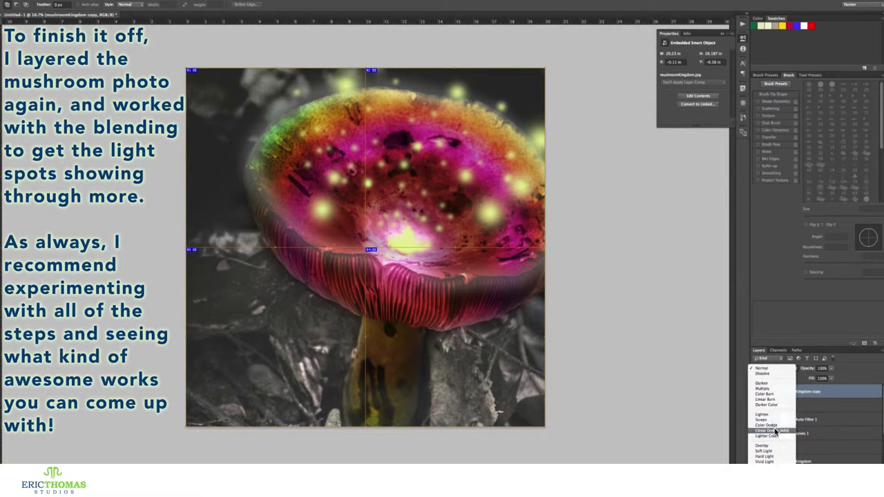
left_click(774, 430)
left_click_drag(810, 373, 779, 372)
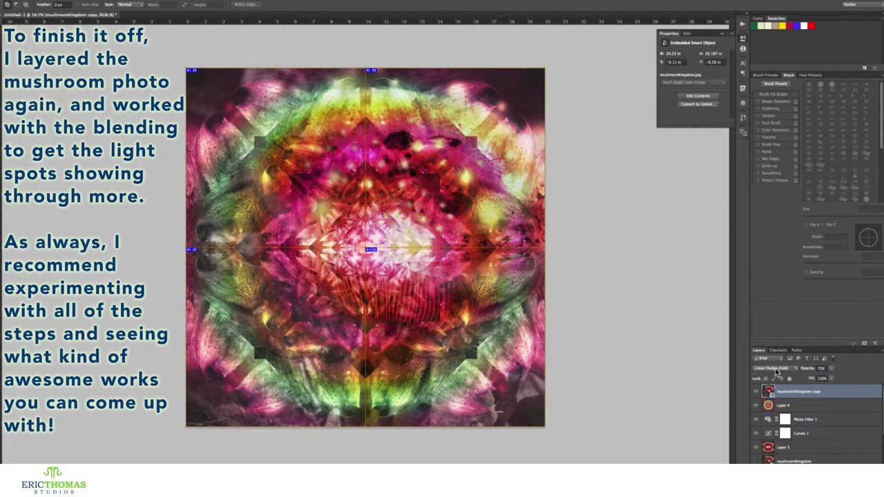
left_click(771, 369)
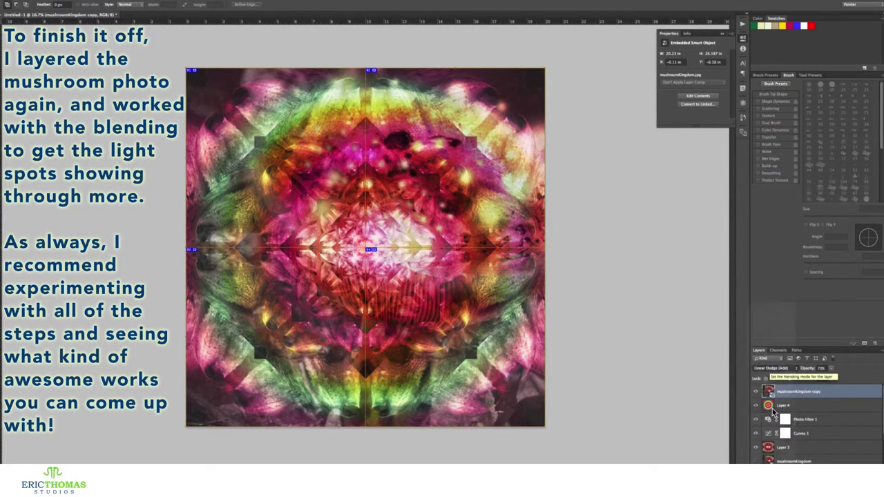
left_click(767, 411)
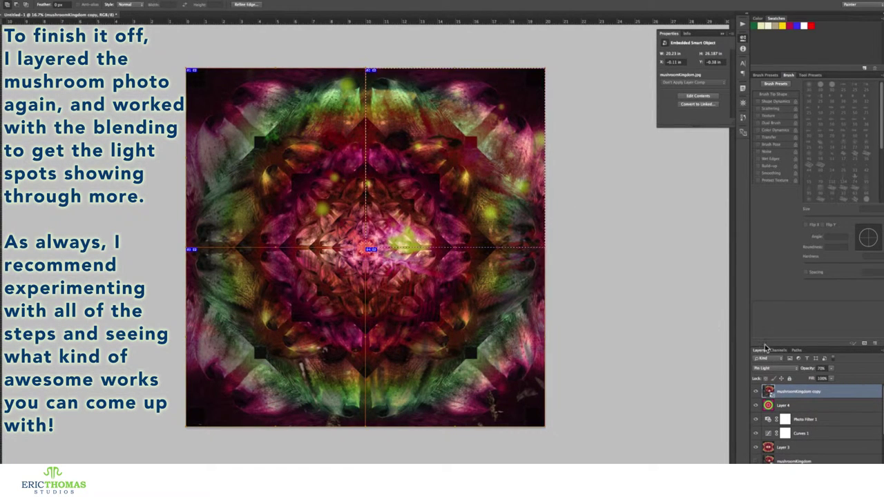
key("ctrl+shift+alt+e")
left_click(756, 406)
- Duplicate Layer 5 and flip copies horizontally and vertically into a mirrored kaleidoscope
key("ctrl+j")
key("ctrl+t")
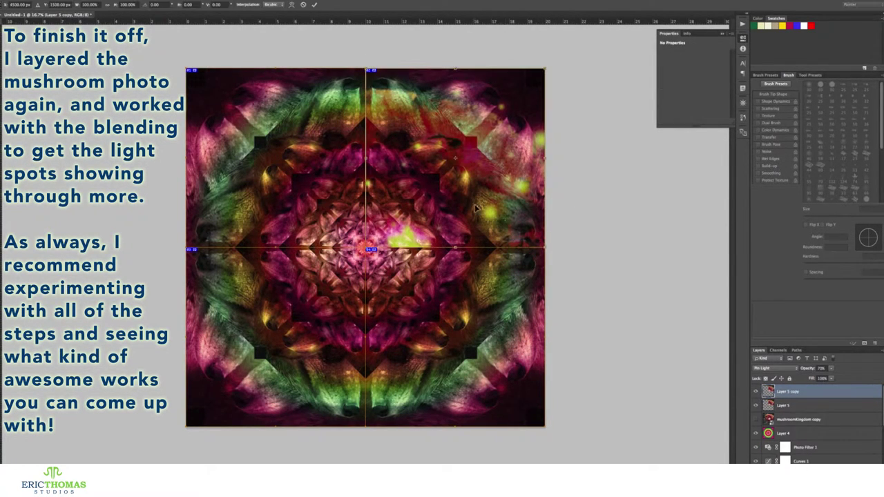
right_click(476, 205)
left_click(493, 302)
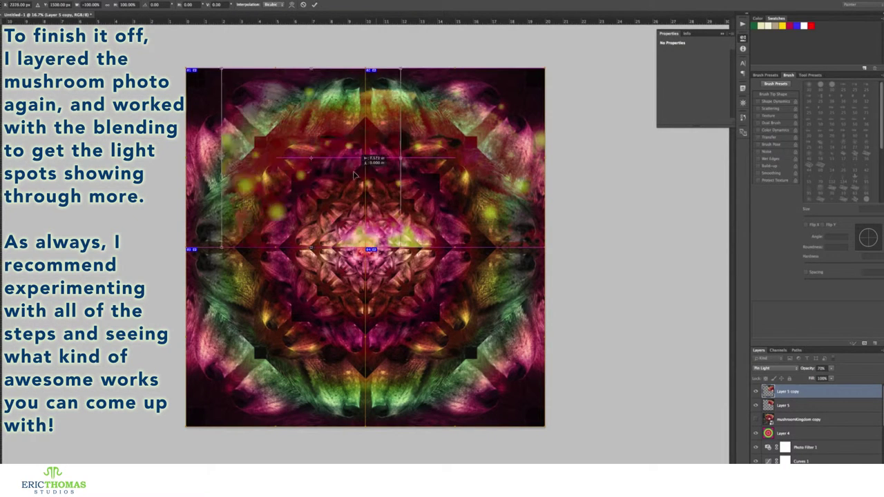
left_click(816, 407, "shift")
key("ctrl+j")
key("ctrl+t")
right_click(462, 174)
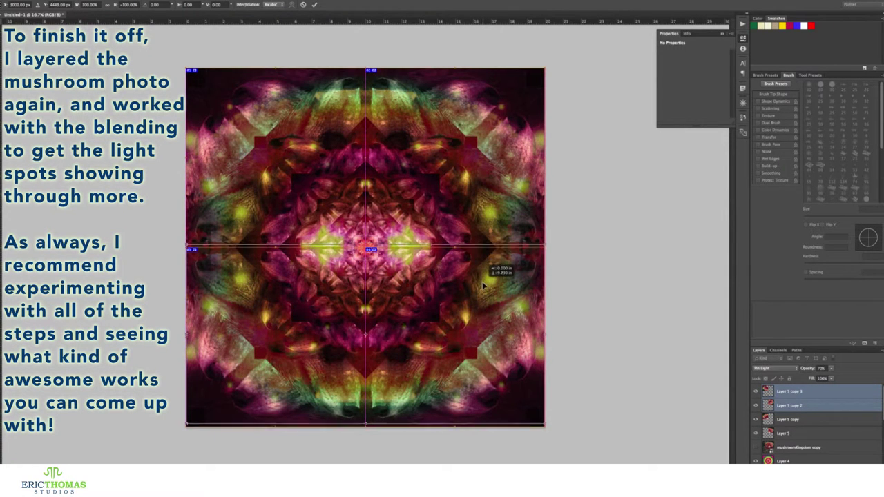
key("Return")
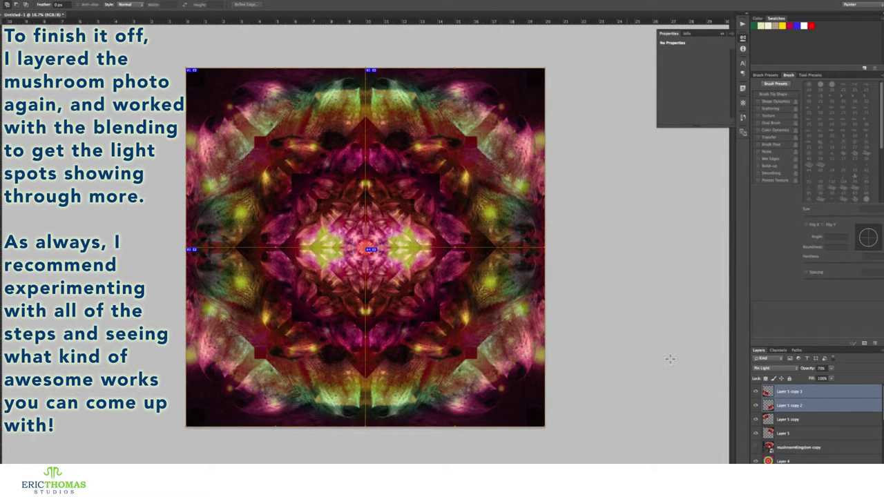
- Duplicate all four mirrored Layer 5 layers to rotate the copies 45°
left_click(792, 420, "shift")
left_click(791, 433, "shift")
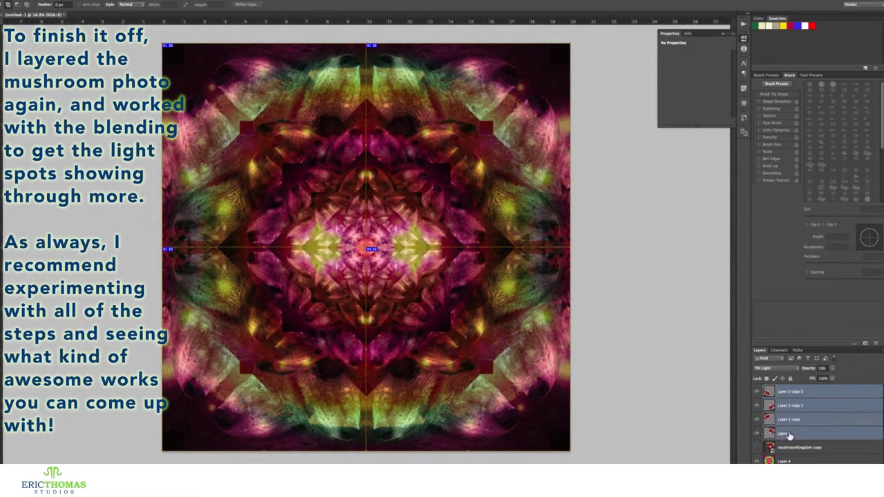
key("ctrl+j")
key("ctrl+t")
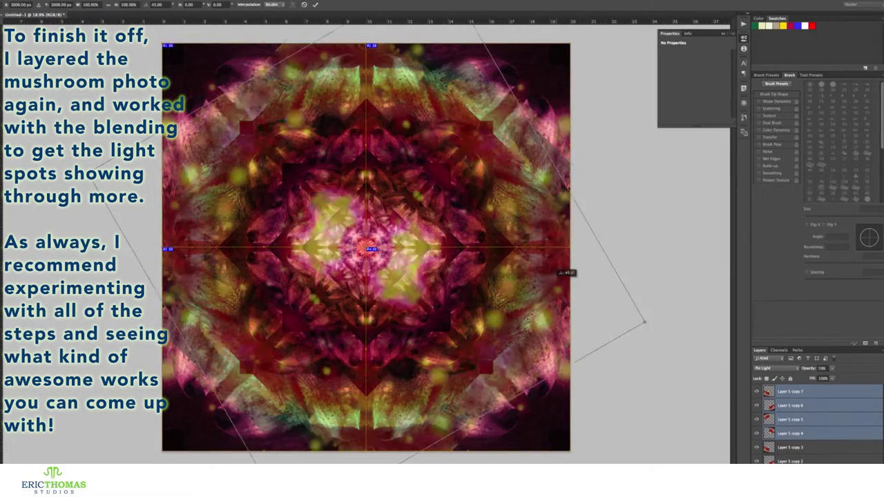